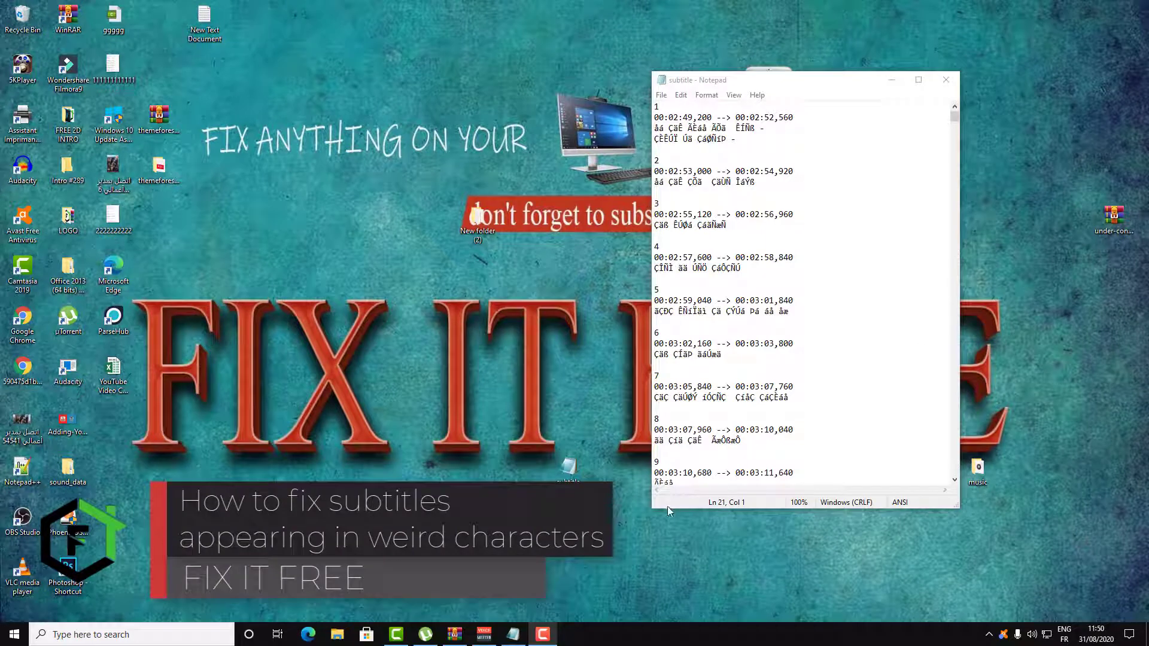
# Enlarge and raise the Notepad window with the garbled subtitle, then select the first subtitle's text.
pyautogui.moveTo(654, 512); pyautogui.dragTo(302, 592)
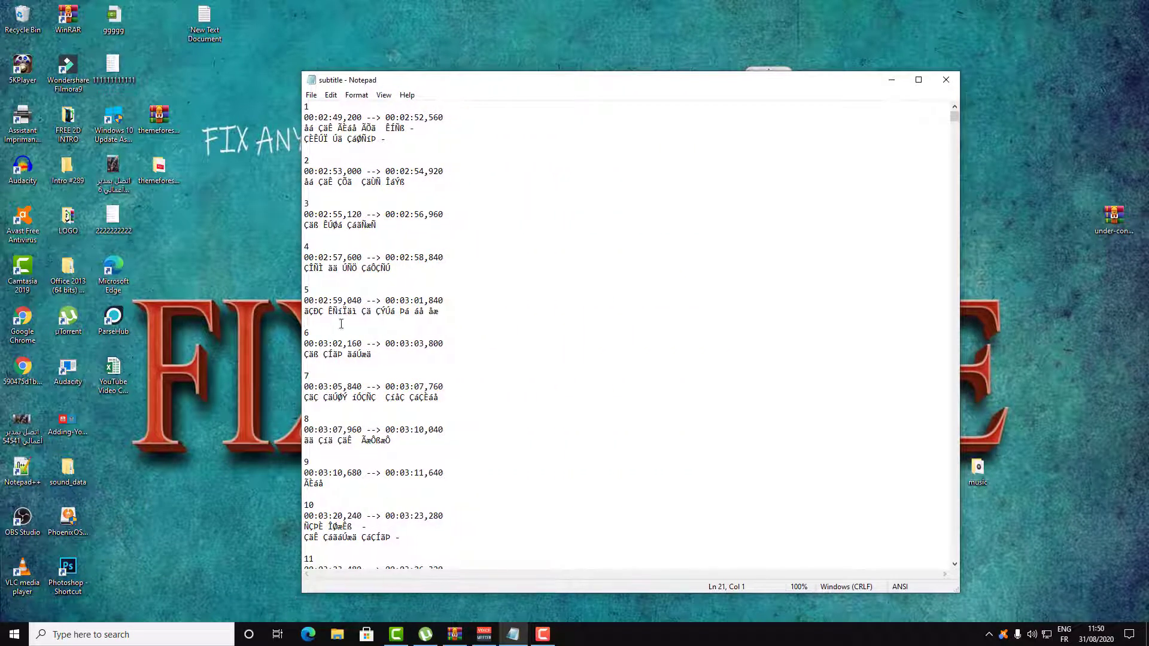
pyautogui.moveTo(455, 87); pyautogui.dragTo(469, 50)
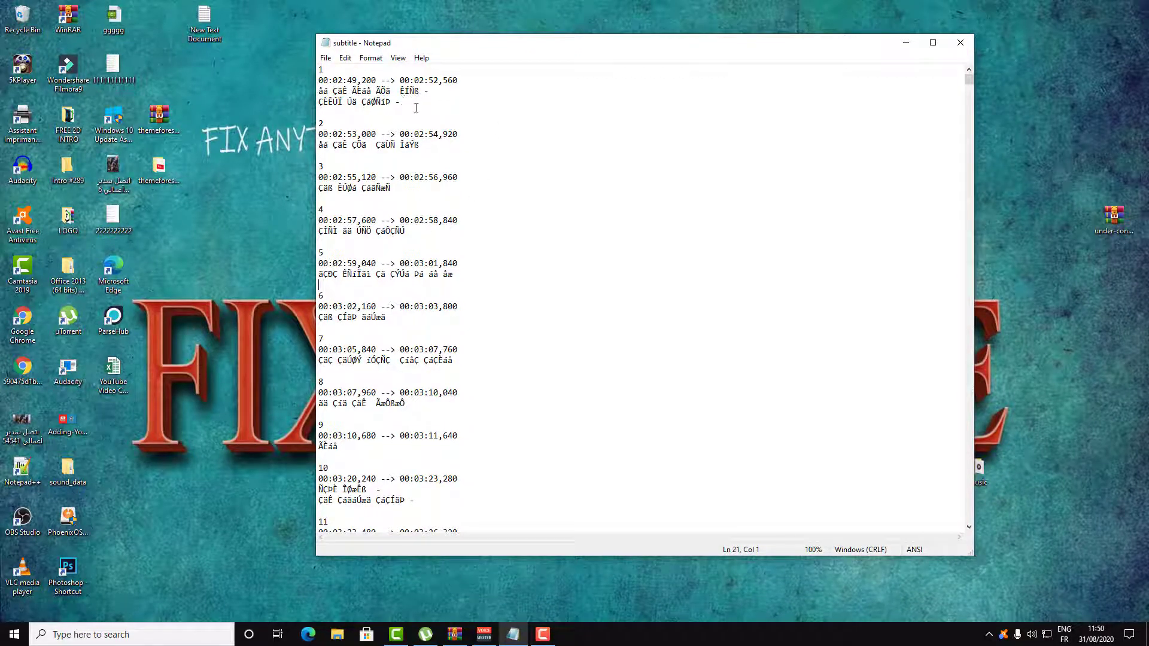
pyautogui.moveTo(430, 103); pyautogui.dragTo(311, 91)
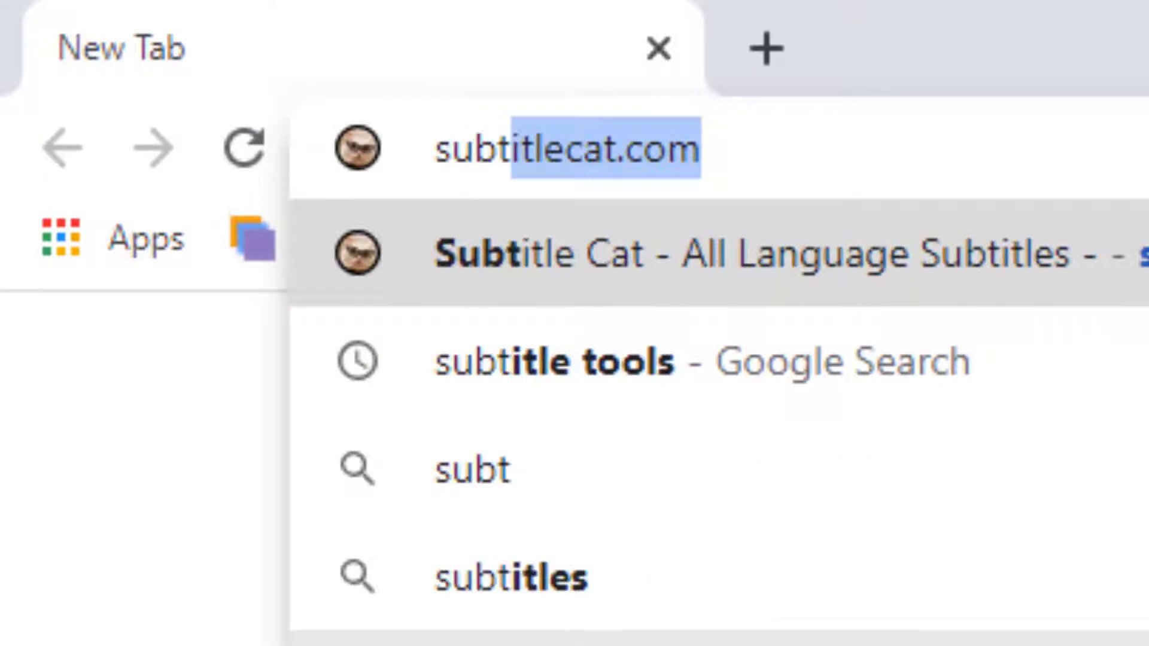
# Search Google for 'subtitle tools' and open the subtitletools.com website.
pyautogui.write('itle')
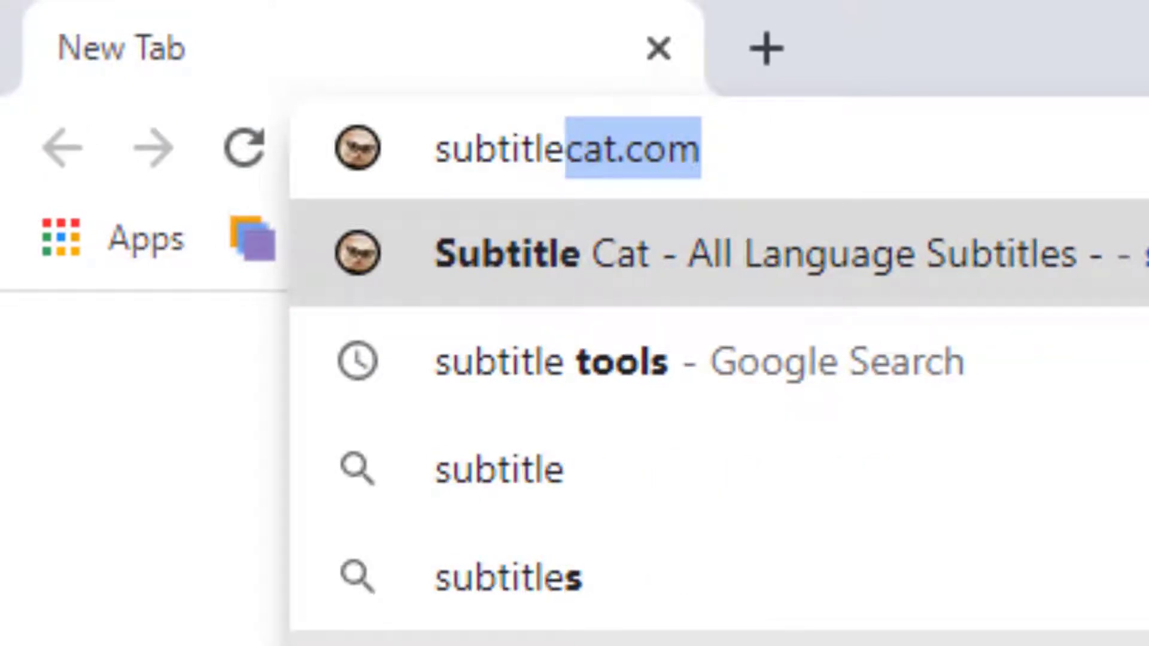
pyautogui.write(' tools')
pyautogui.press('Return')
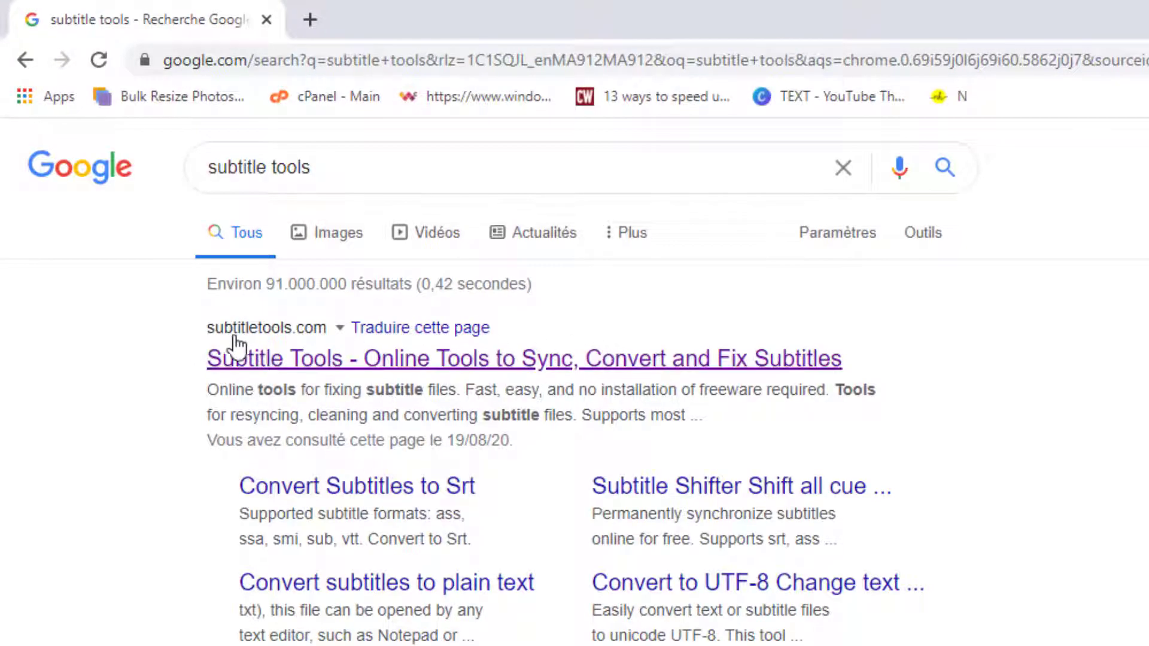
pyautogui.click(345, 360)
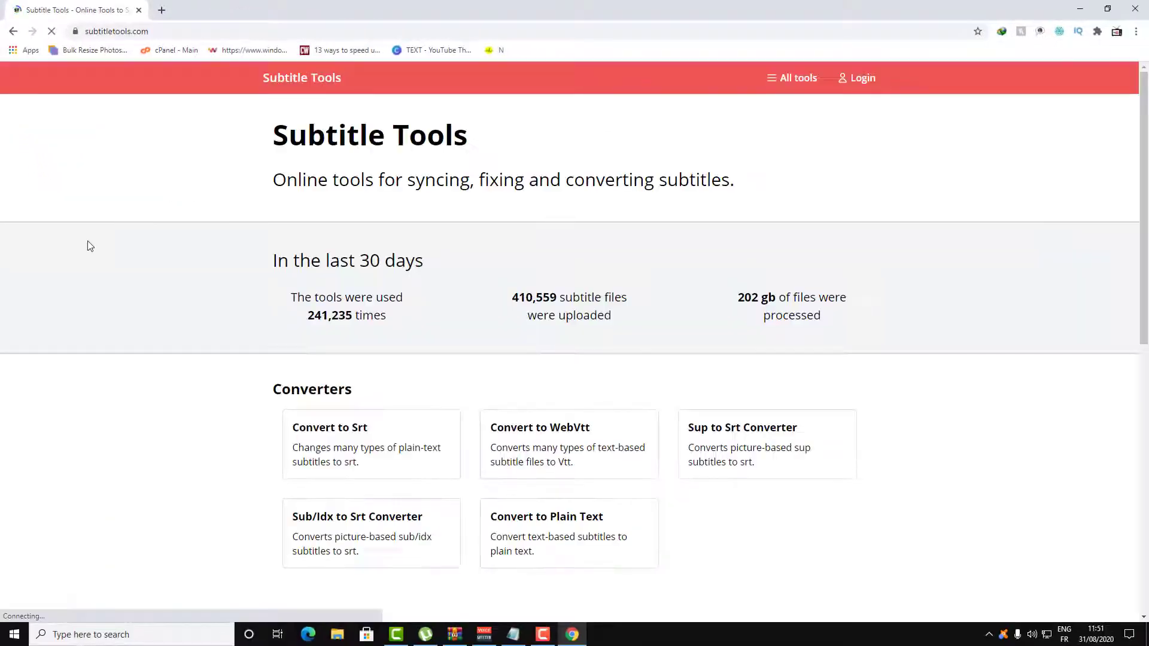
pyautogui.scroll(-2, 174, 254)
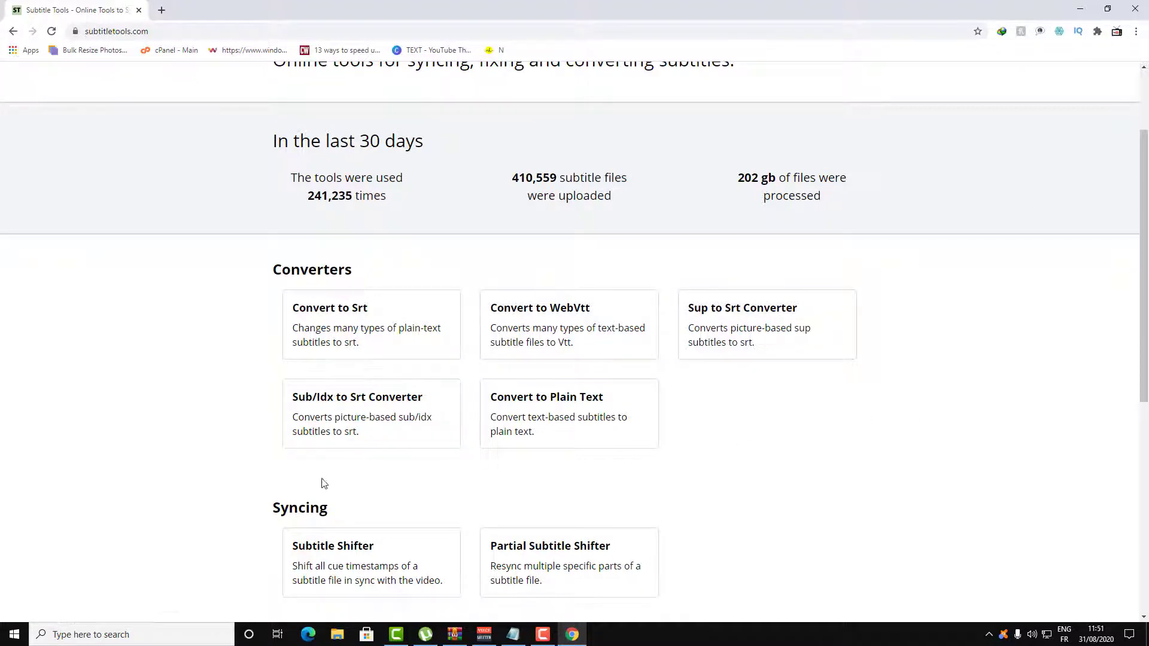
# Find the Fixing and cleaning section and open the Convert to UTF-8 tool.
pyautogui.scroll(-5, 323, 483)
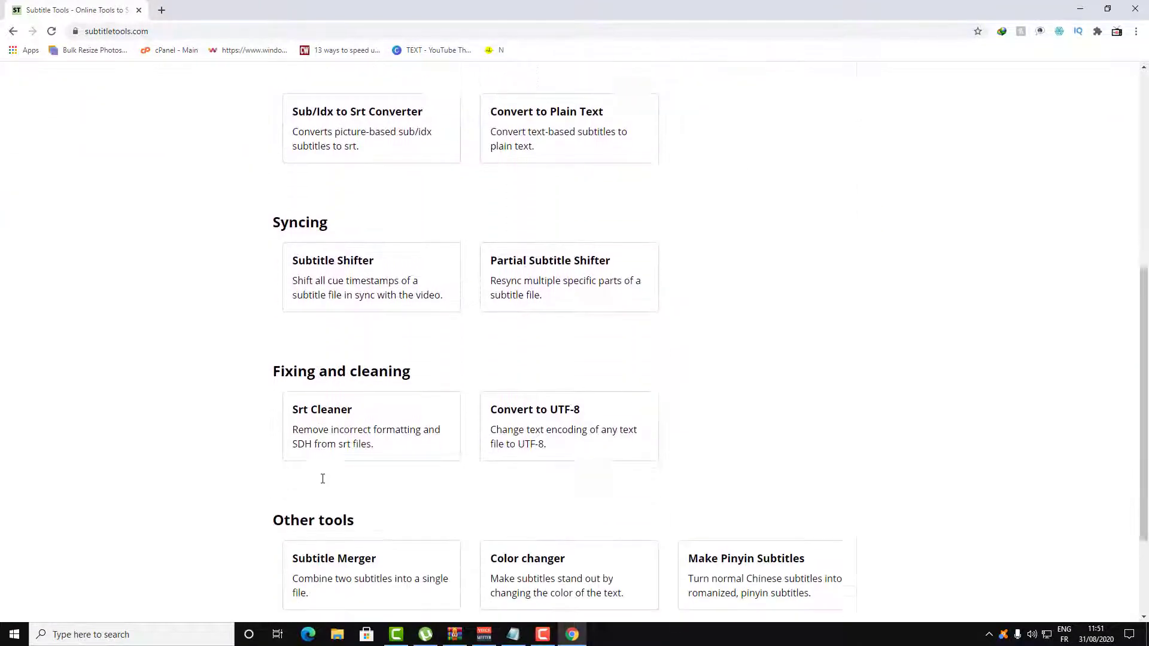
pyautogui.scroll(-2, 323, 479)
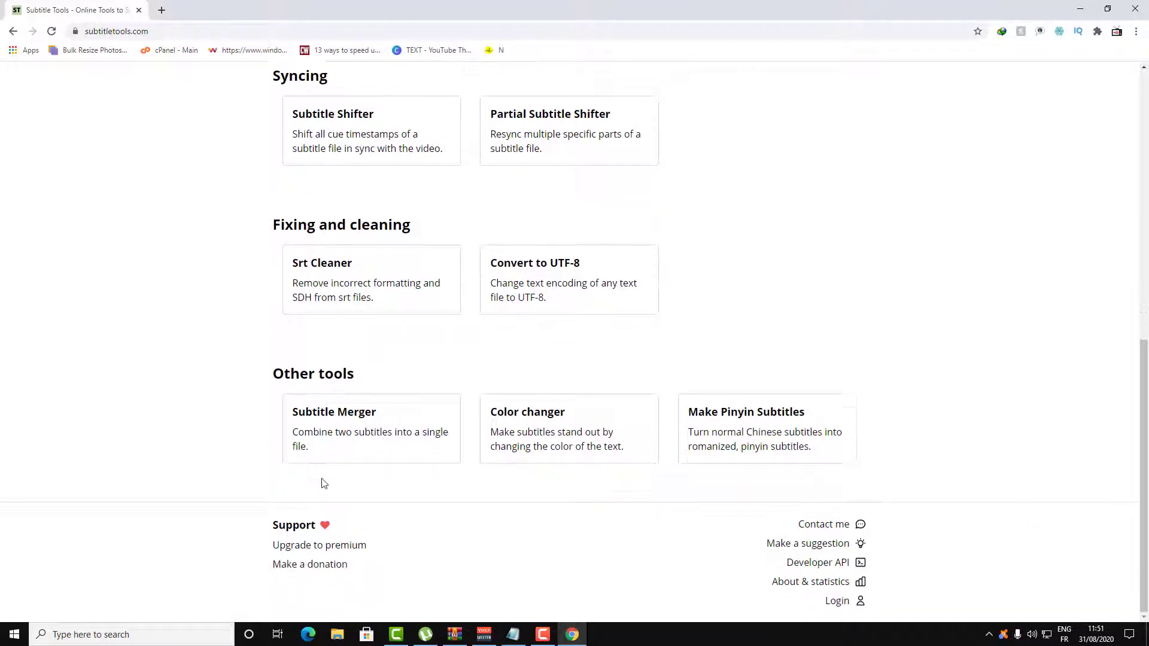
pyautogui.scroll(2, 321, 480)
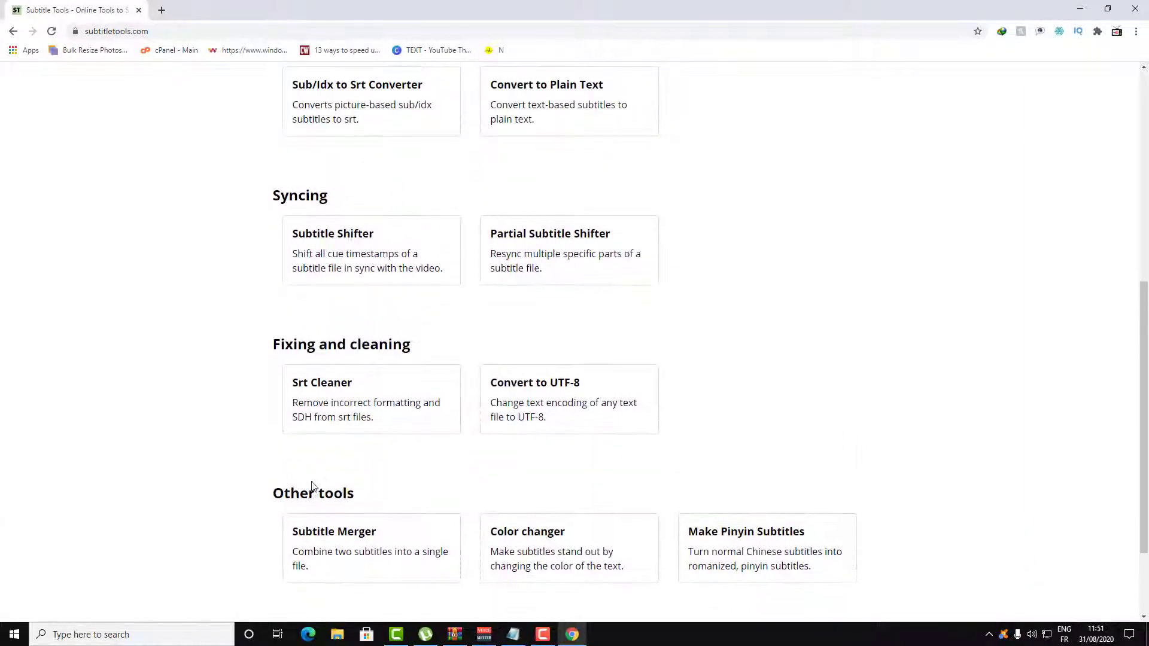
pyautogui.tripleClick(386, 342)
pyautogui.click(453, 336)
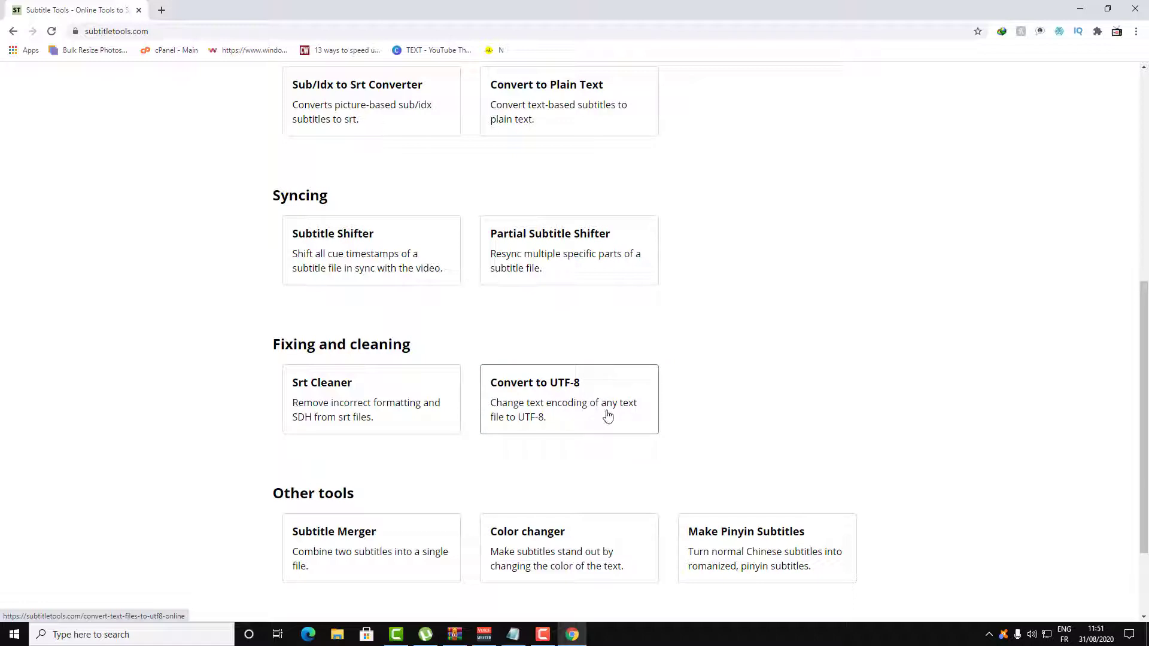
pyautogui.click(546, 407)
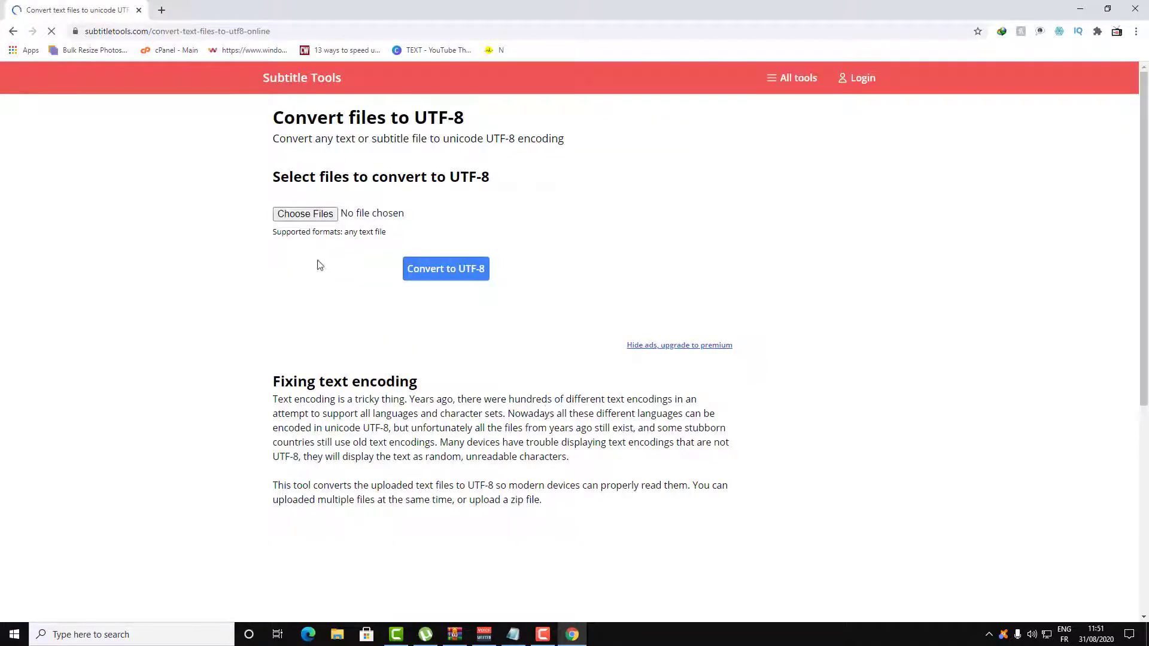
# Pick SUBTITLE1-ar.srt in the file chooser as a first upload attempt.
pyautogui.click(310, 219)
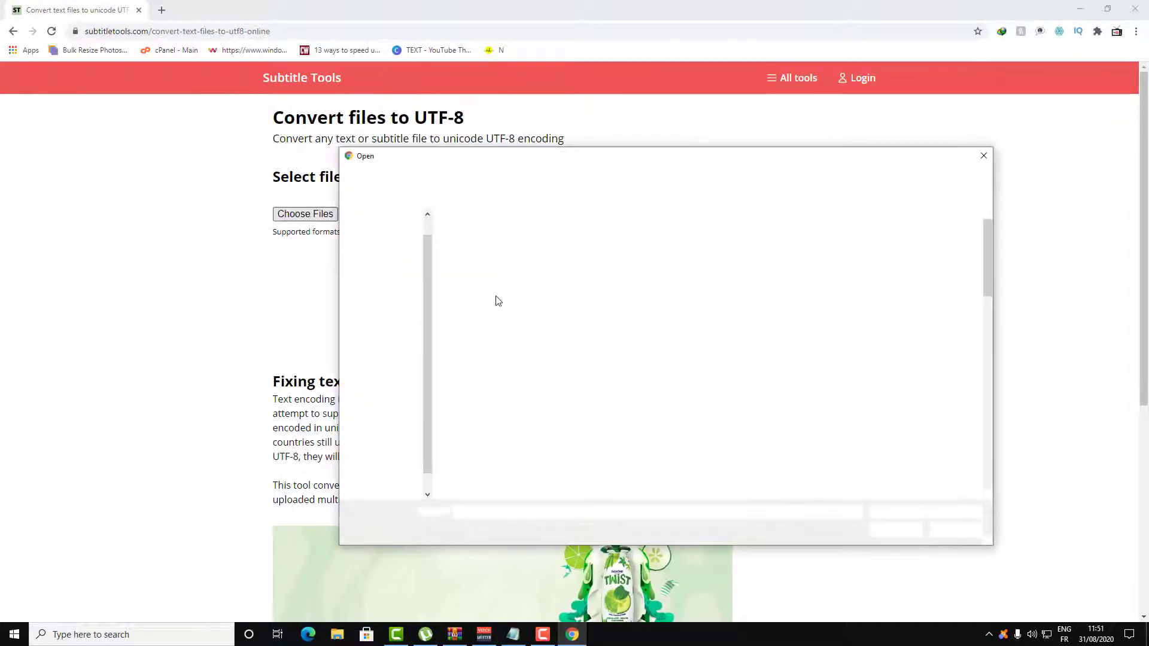
pyautogui.scroll(-10, 753, 386)
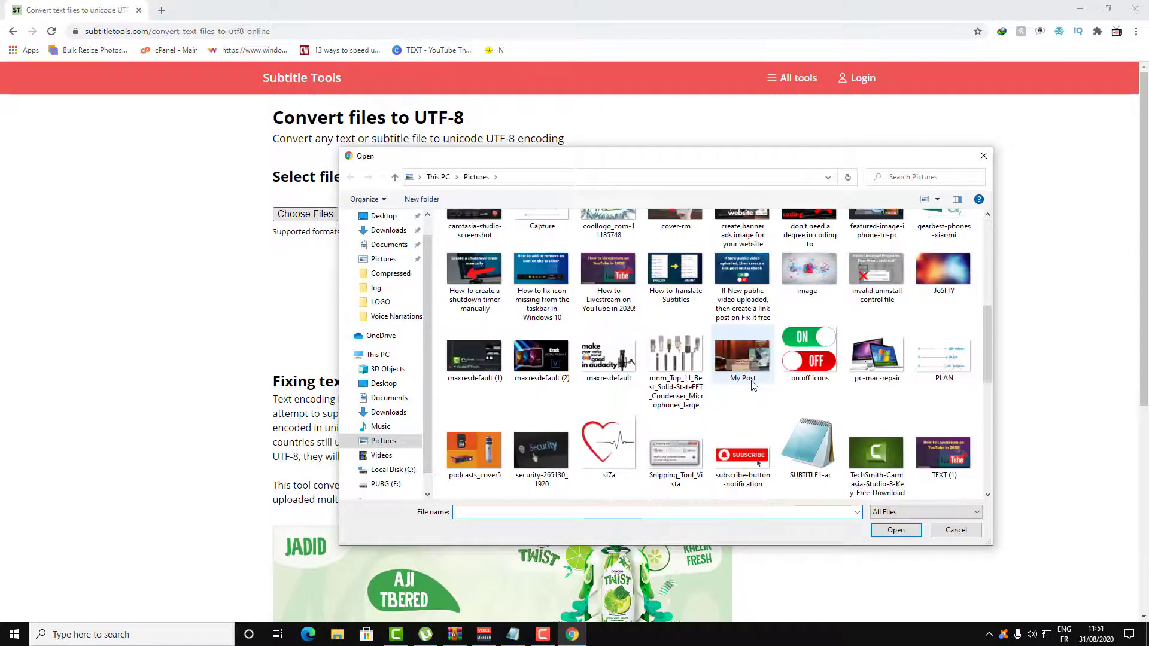
pyautogui.scroll(10, 753, 386)
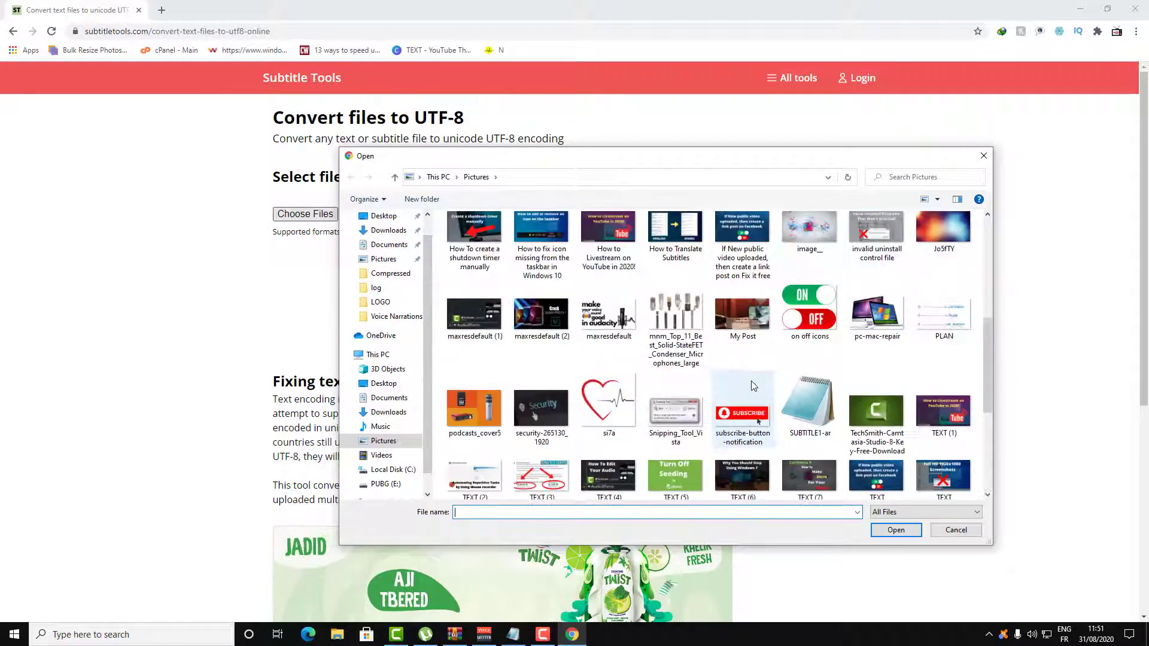
pyautogui.scroll(-2, 834, 465)
pyautogui.scroll(-2, 833, 466)
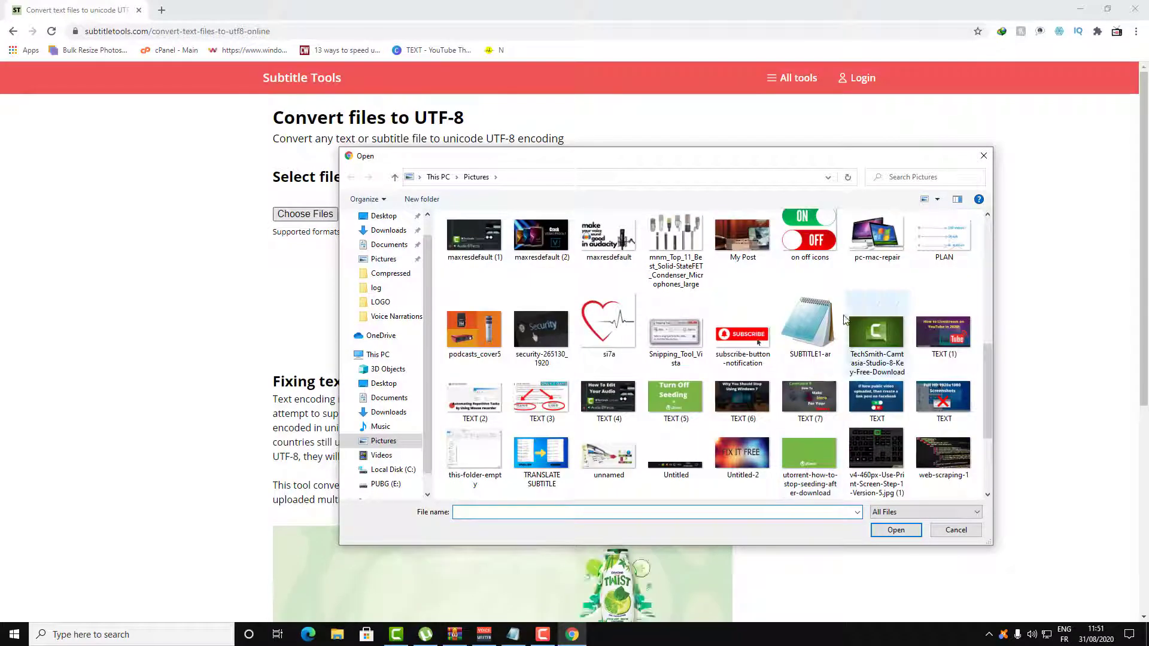
pyautogui.click(814, 336)
pyautogui.doubleClick(814, 336)
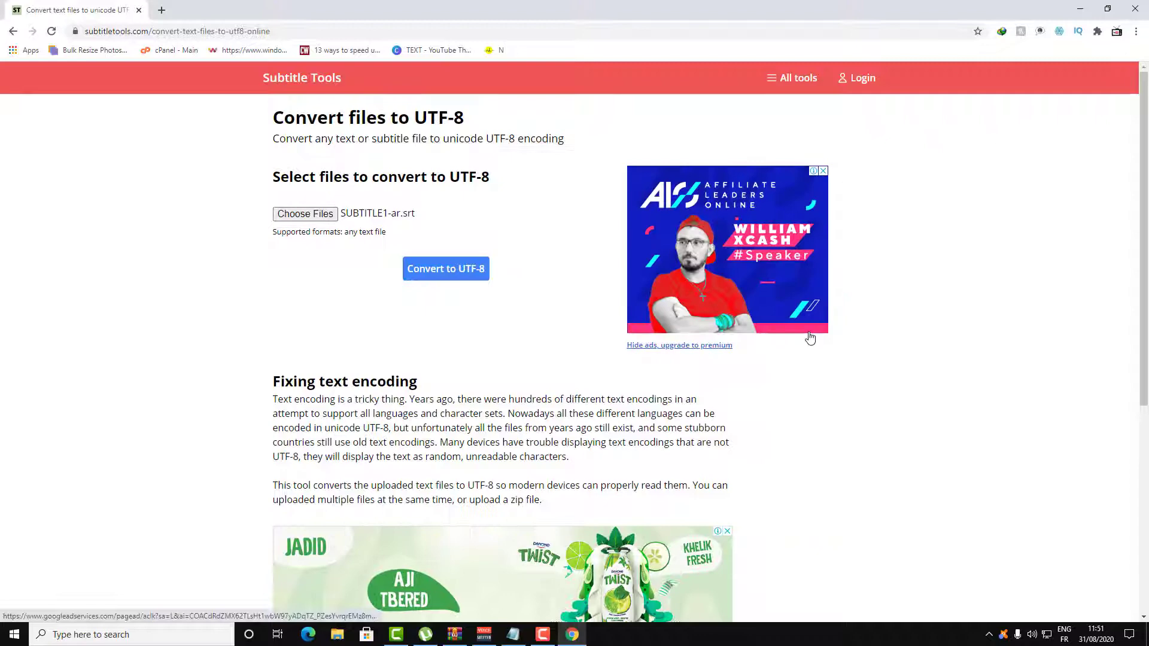
# Check the original garbled file, then load subtitle.srt from the Desktop into the converter.
pyautogui.click(305, 214)
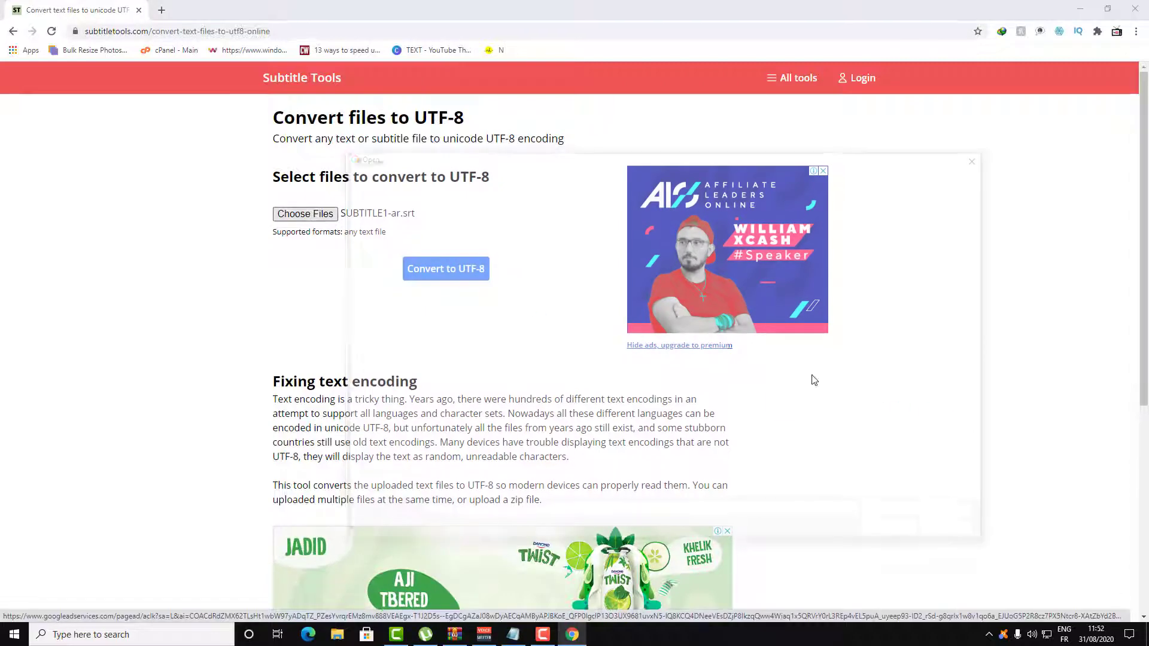
pyautogui.scroll(-10, 889, 445)
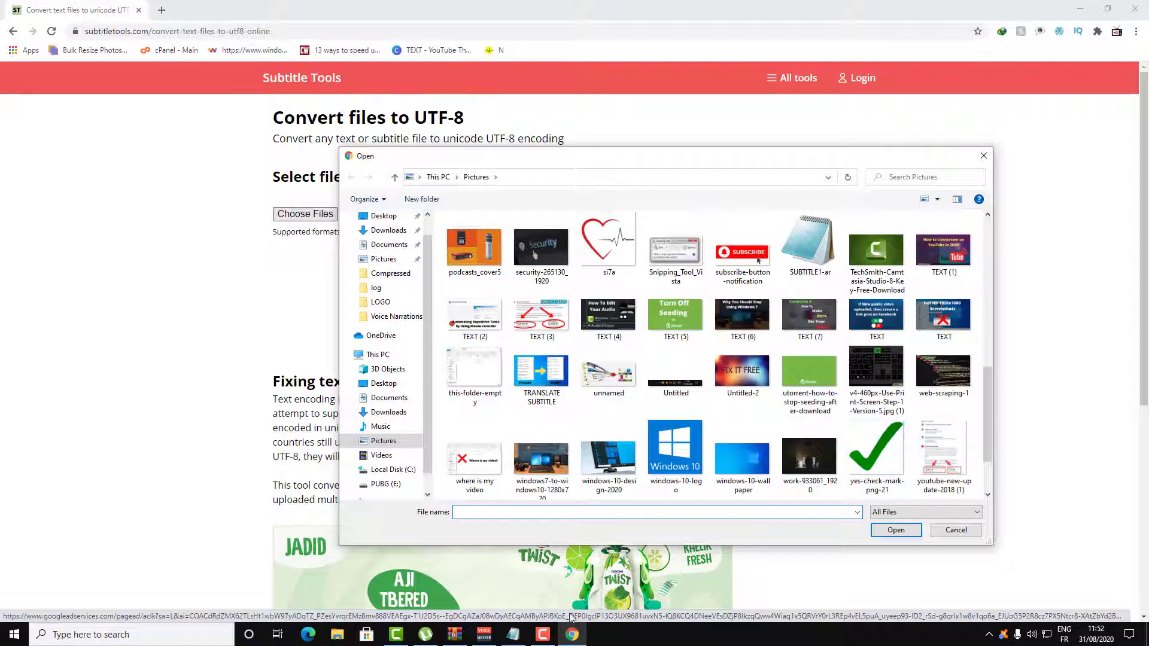
pyautogui.click(513, 634)
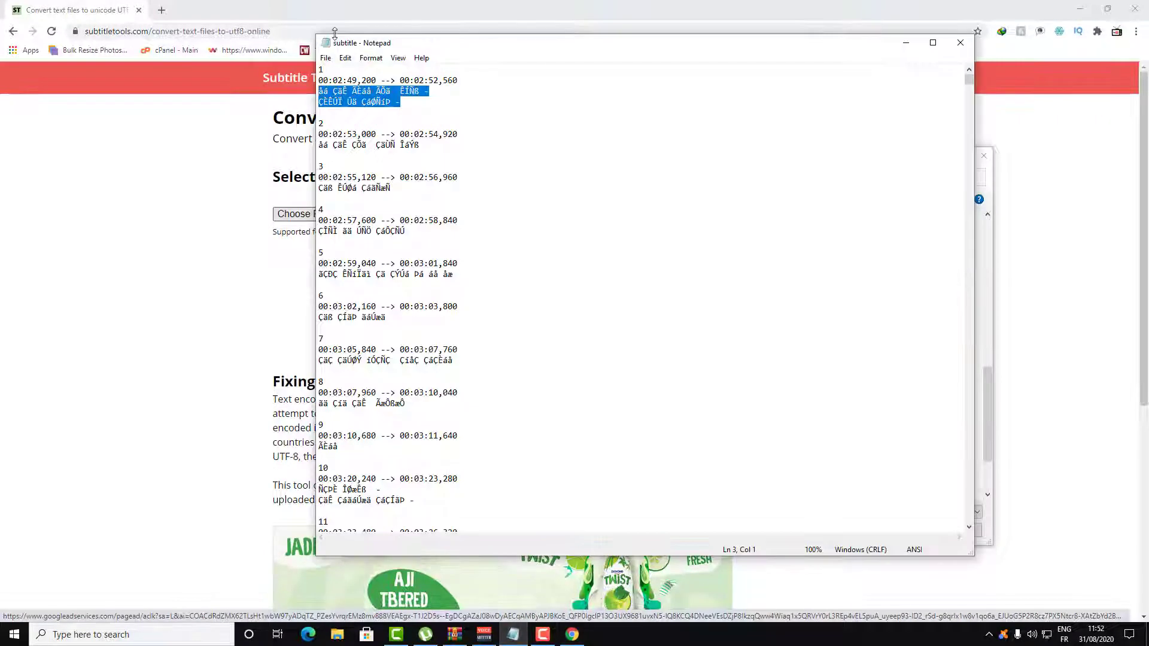
pyautogui.click(226, 176)
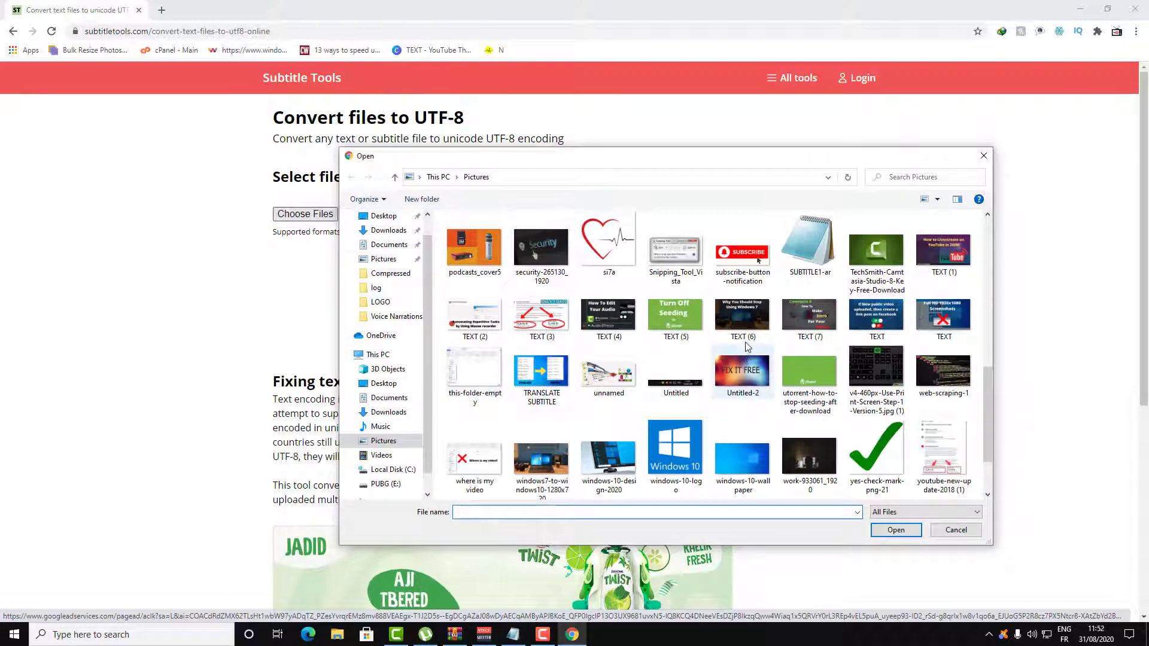
pyautogui.scroll(-2, 747, 348)
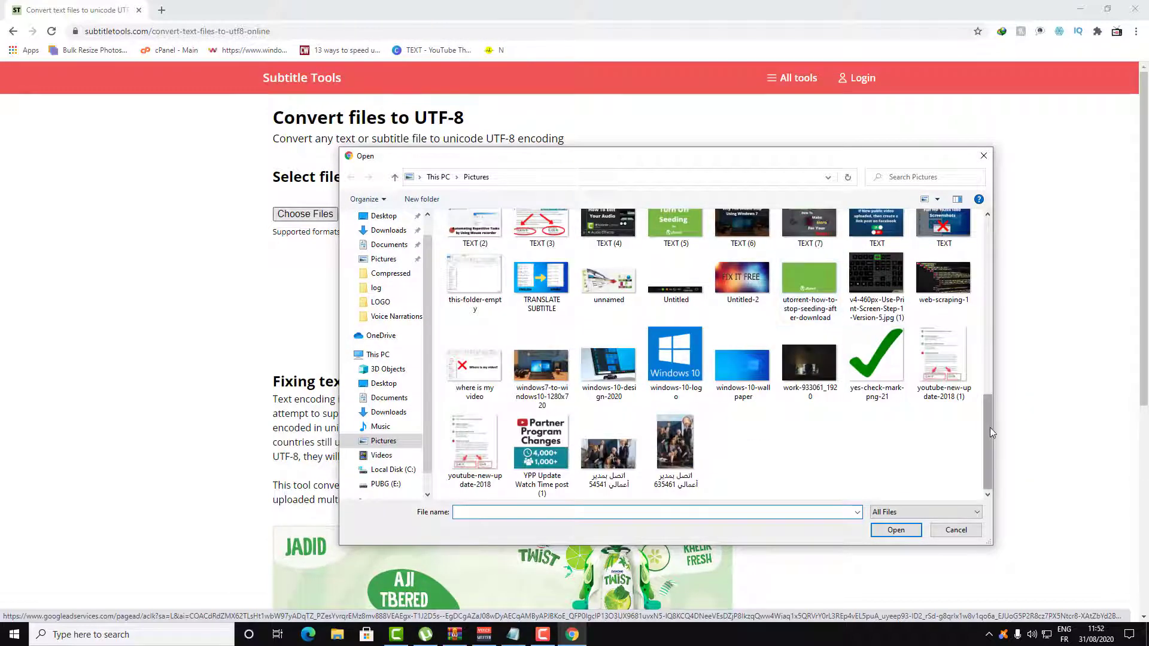
pyautogui.click(386, 385)
pyautogui.click(539, 342)
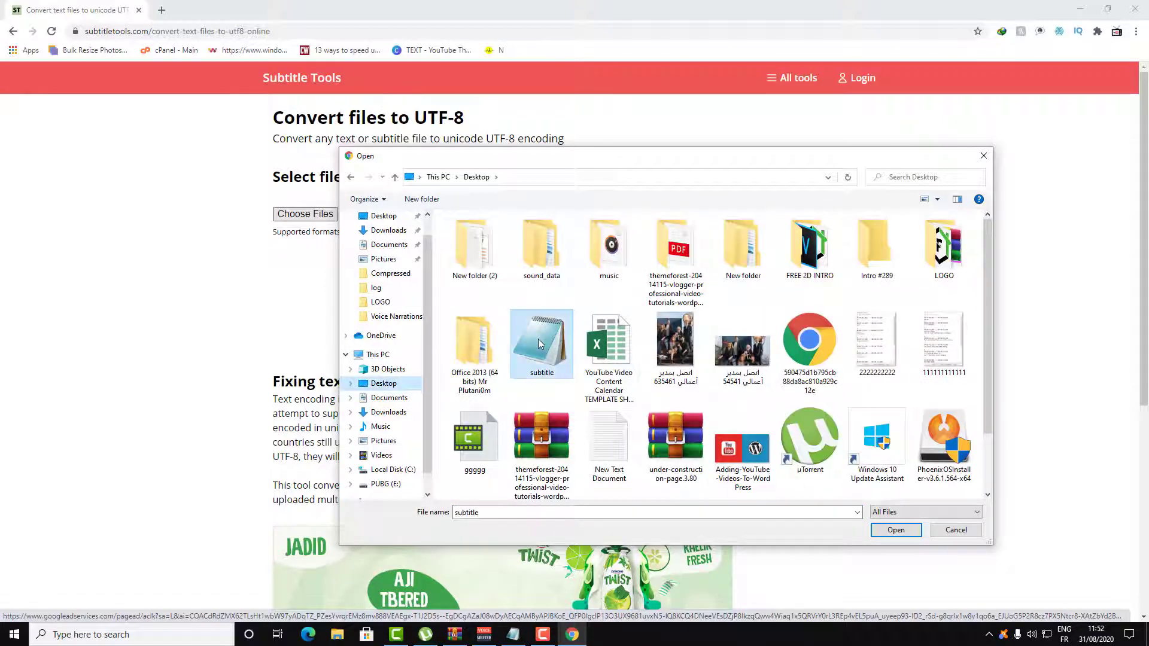
pyautogui.doubleClick(539, 343)
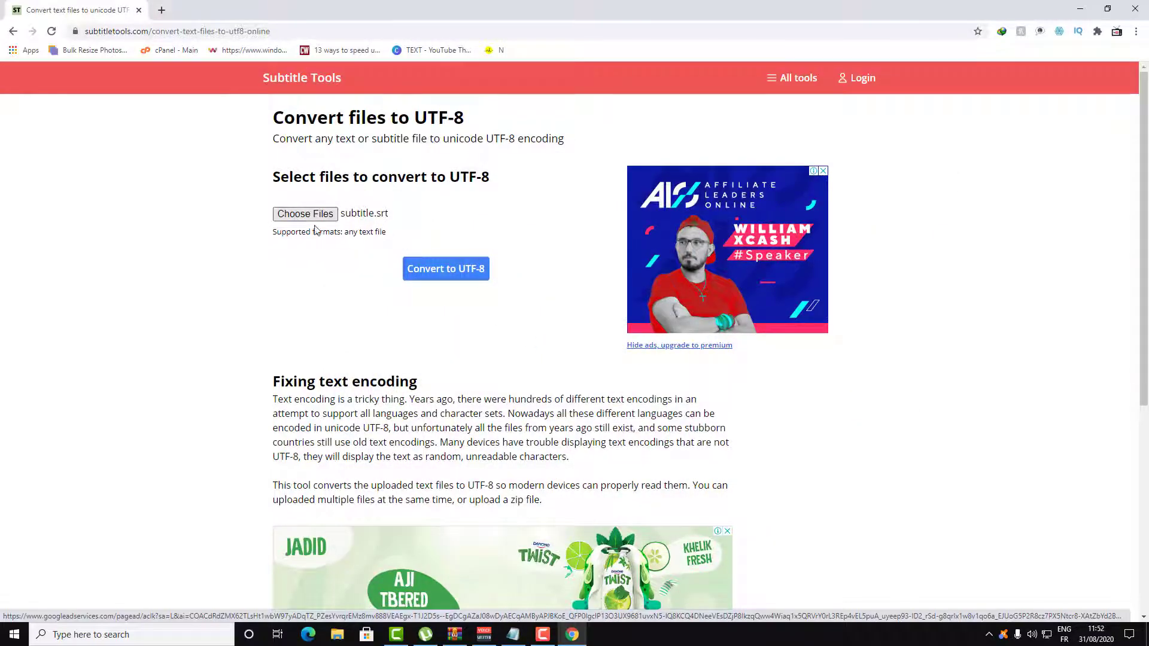
# Convert subtitle.srt to UTF-8 and save the downloaded SRT to the Desktop.
pyautogui.click(435, 278)
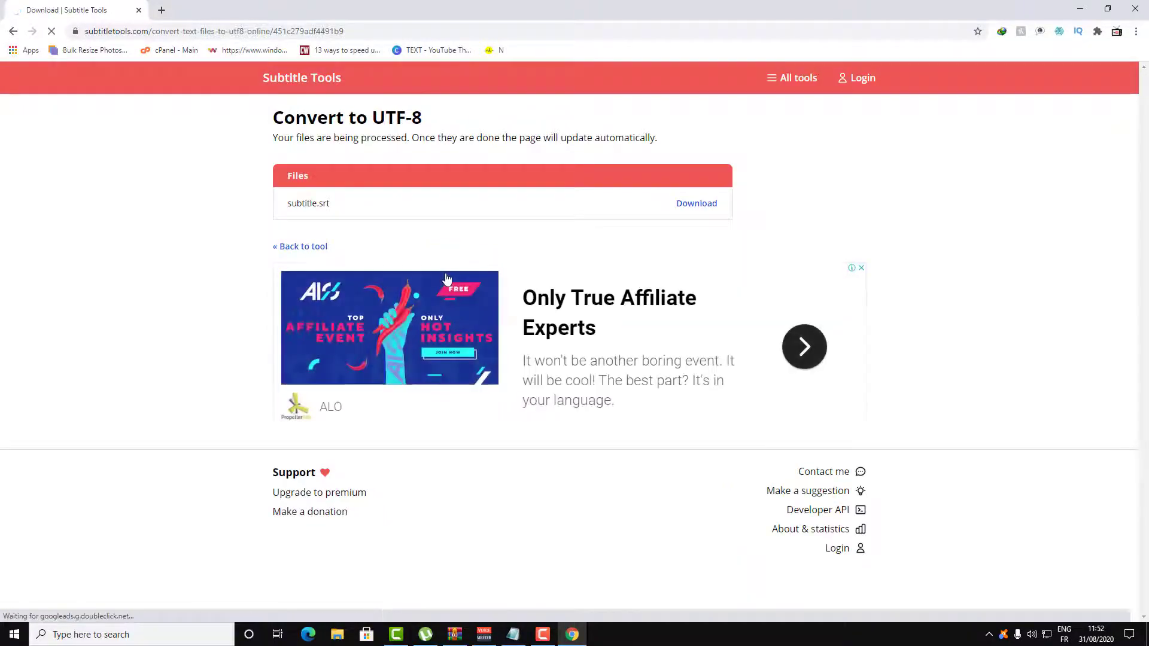
pyautogui.click(705, 209)
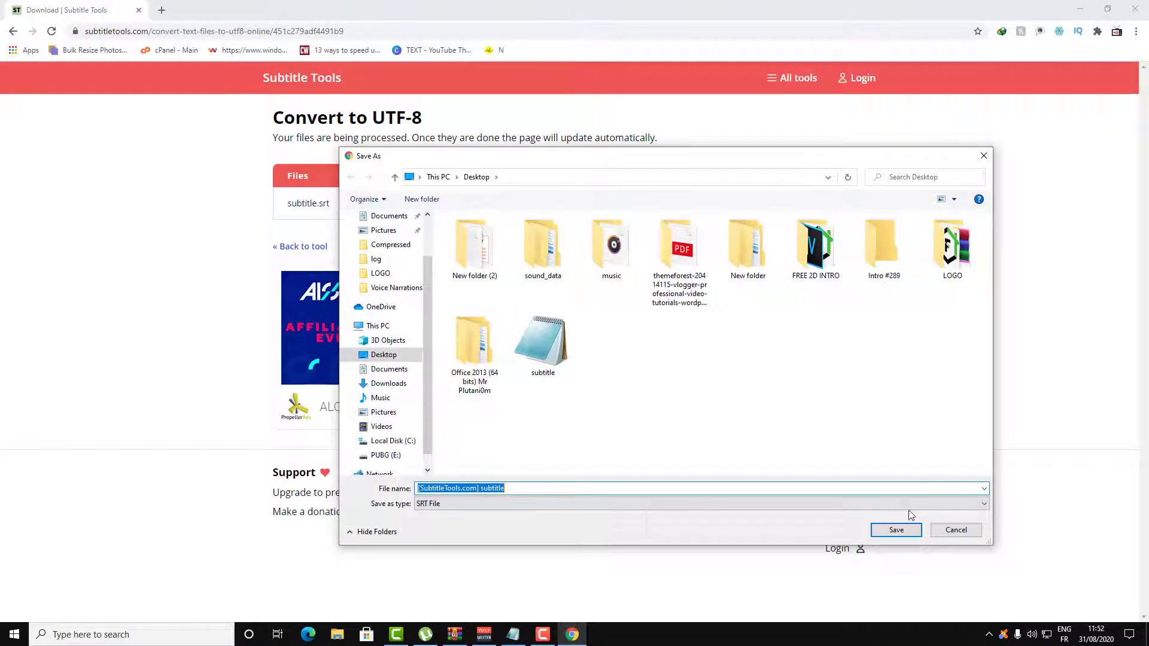
pyautogui.moveTo(818, 163); pyautogui.dragTo(756, 150)
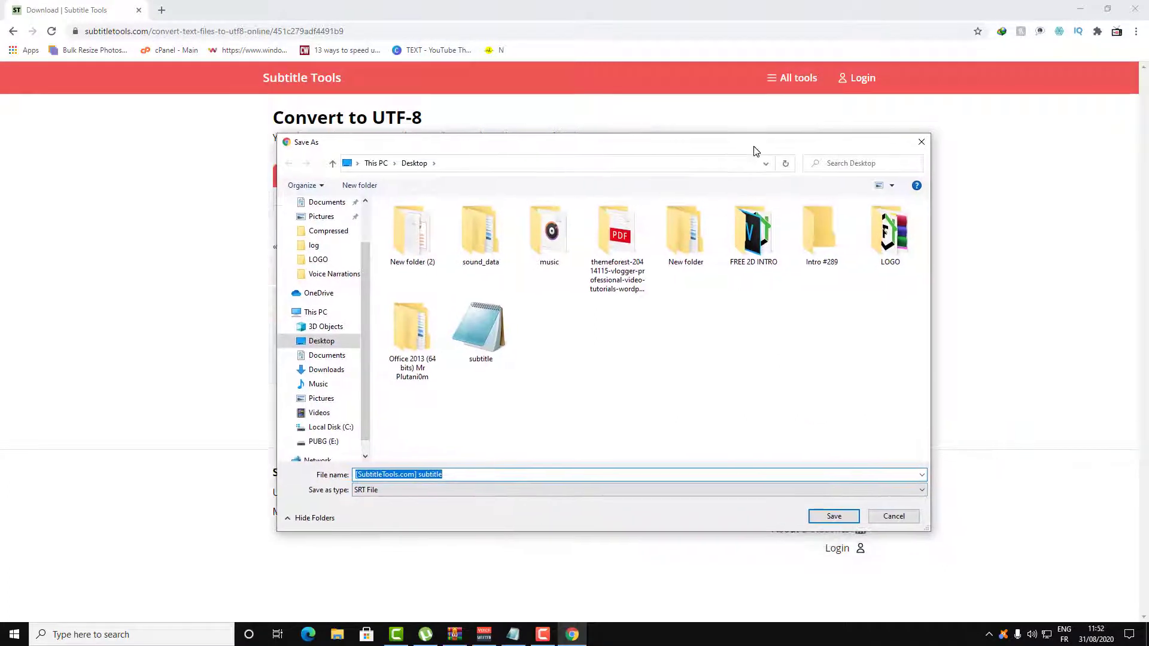
pyautogui.click(833, 518)
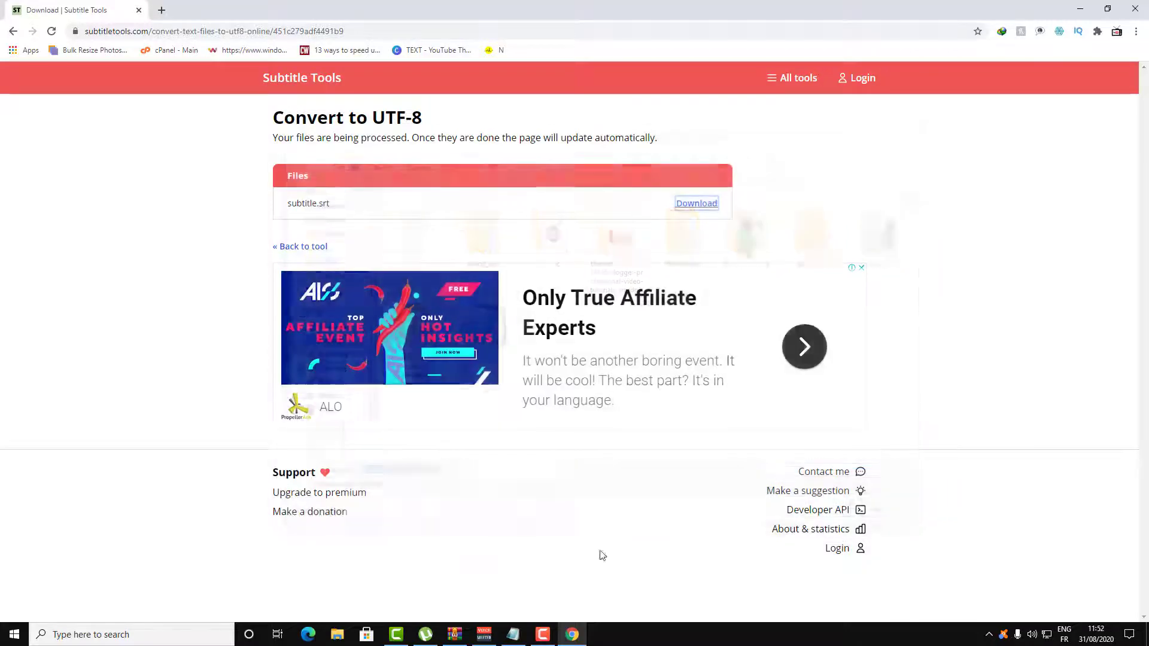
# Open the converted subtitle in Notepad and resize the original garbled window to sit beside it.
pyautogui.click(39, 605)
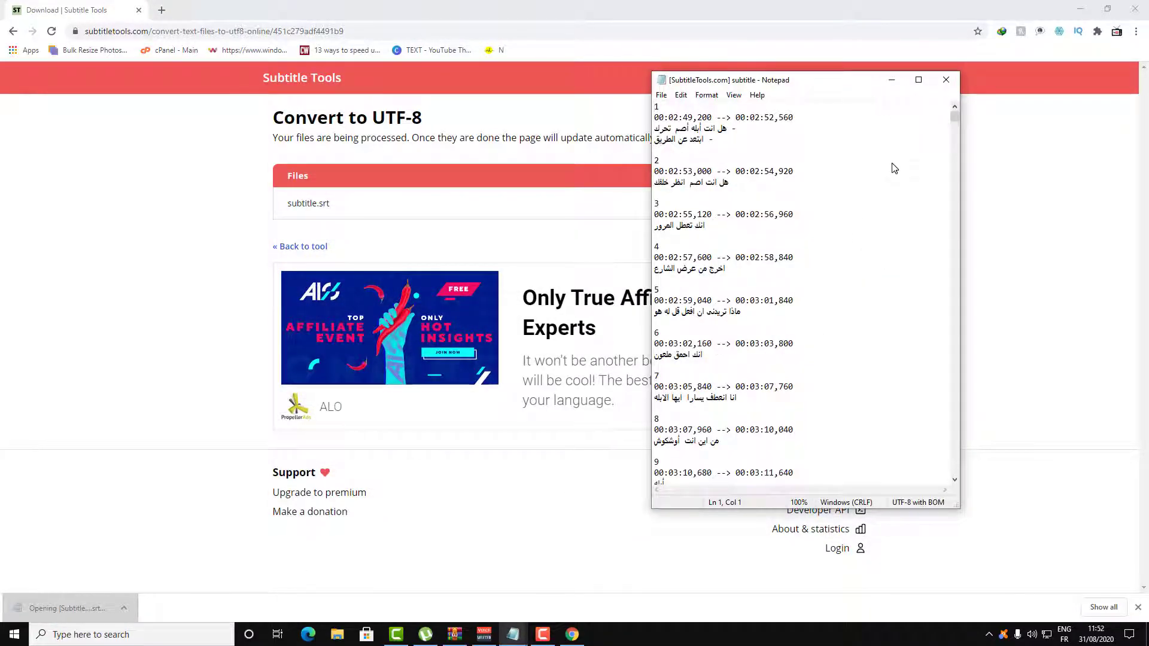
pyautogui.moveTo(502, 640)
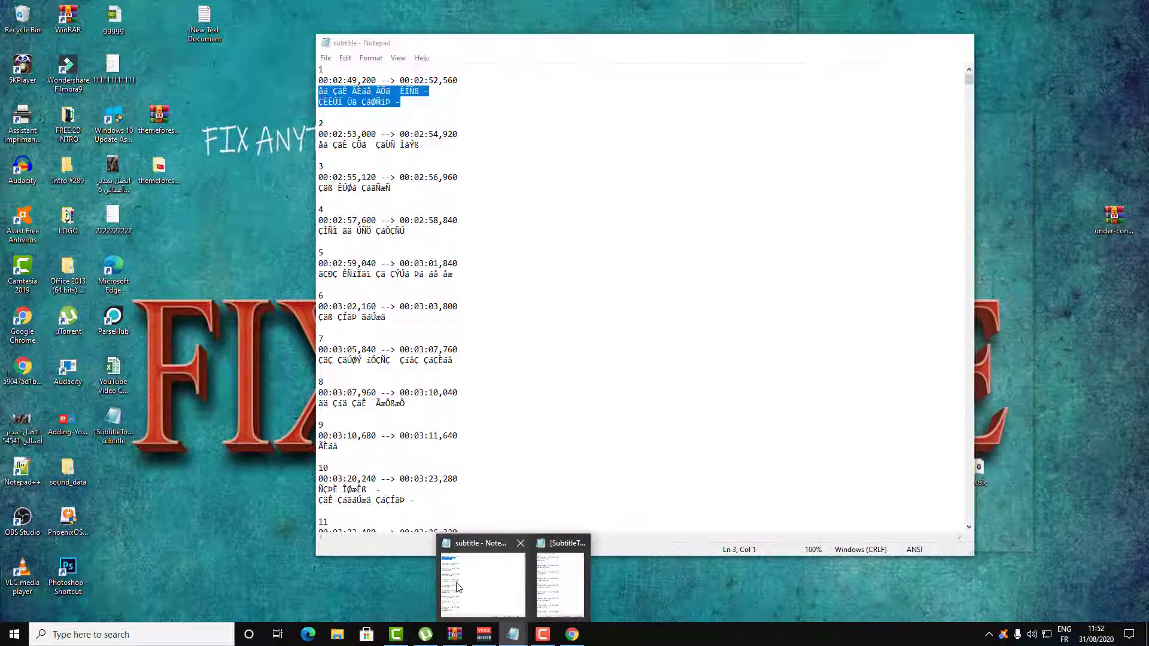
pyautogui.click(456, 586)
pyautogui.moveTo(974, 216); pyautogui.dragTo(699, 287)
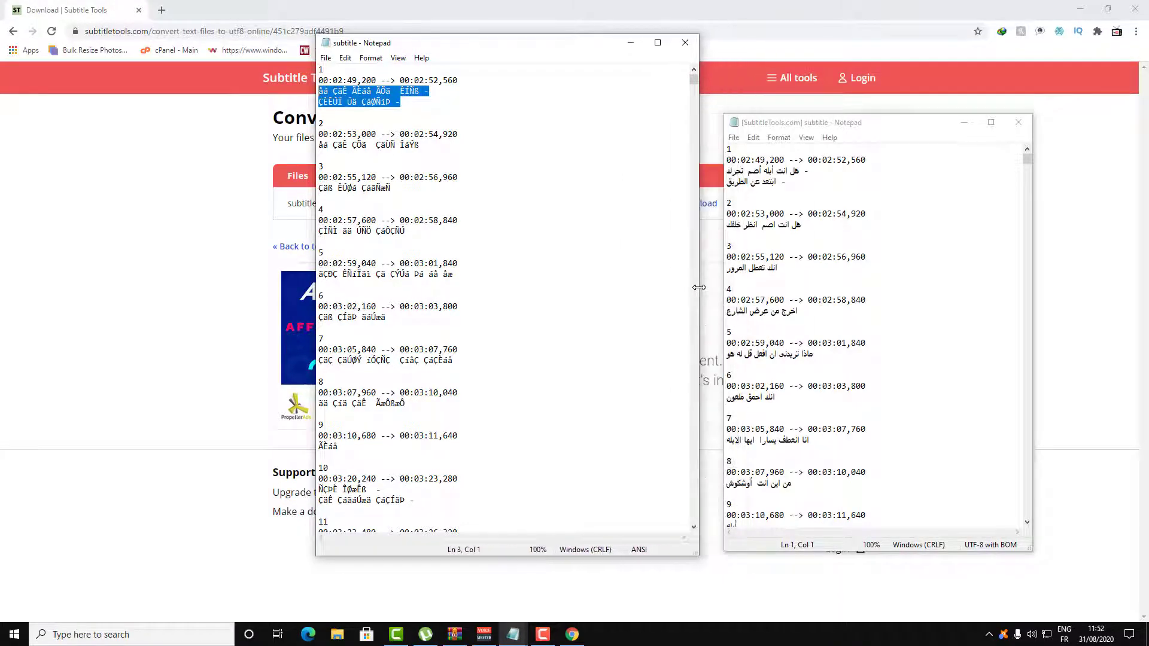
pyautogui.moveTo(582, 38); pyautogui.dragTo(561, 126)
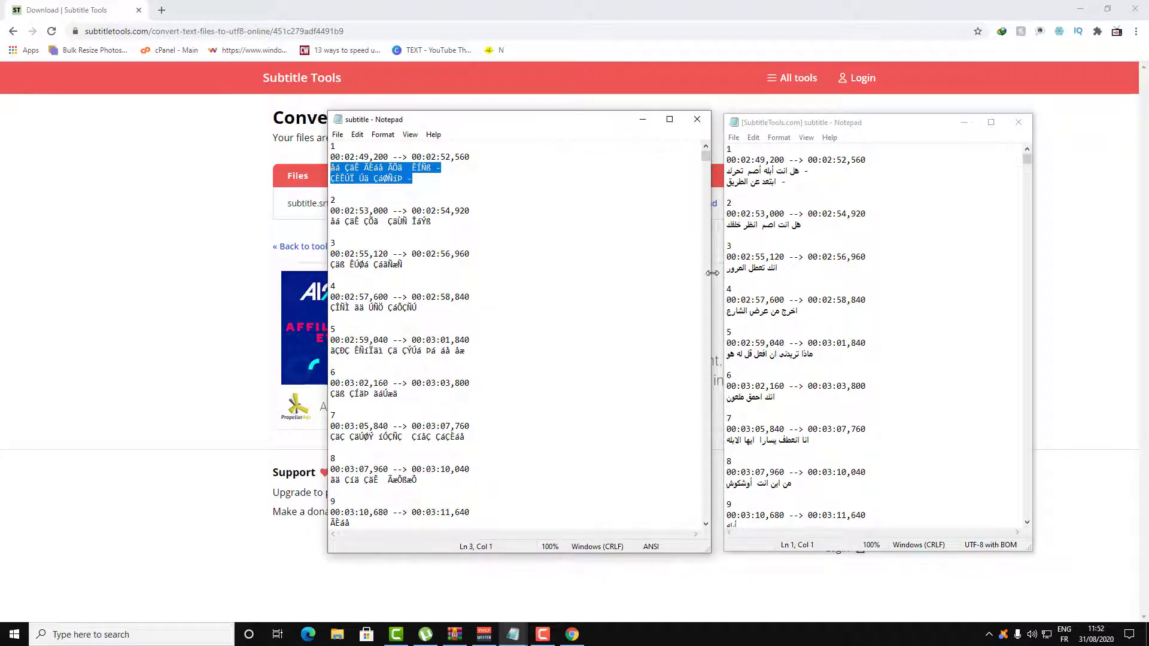
pyautogui.moveTo(712, 273); pyautogui.dragTo(563, 278)
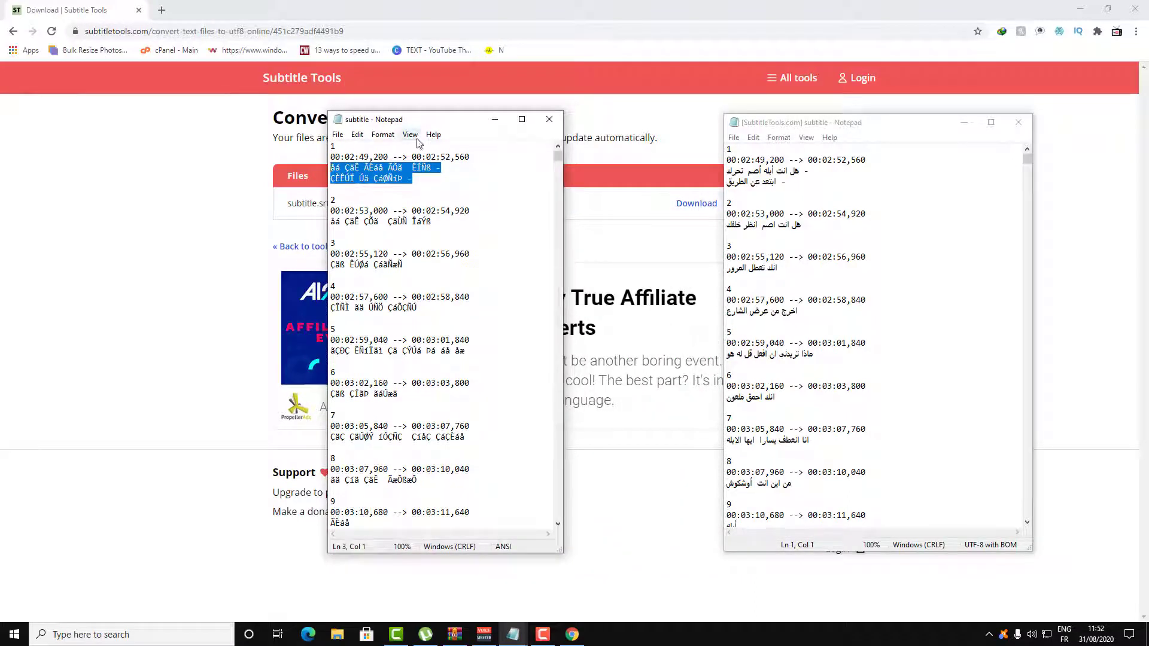
pyautogui.moveTo(432, 122); pyautogui.dragTo(552, 119)
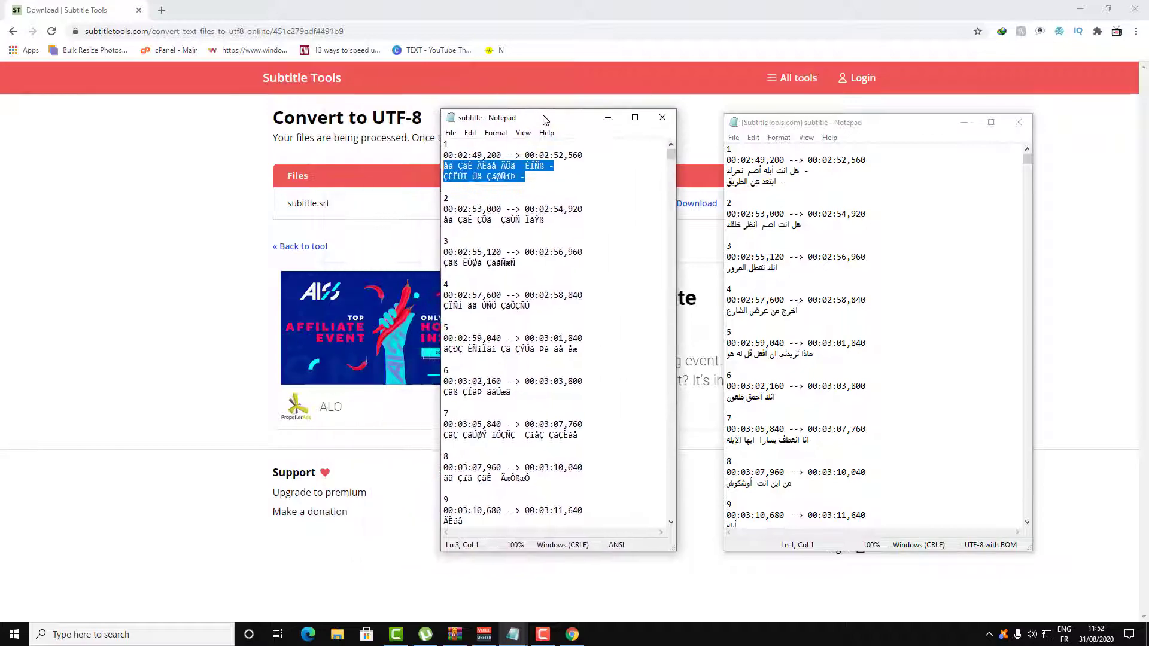